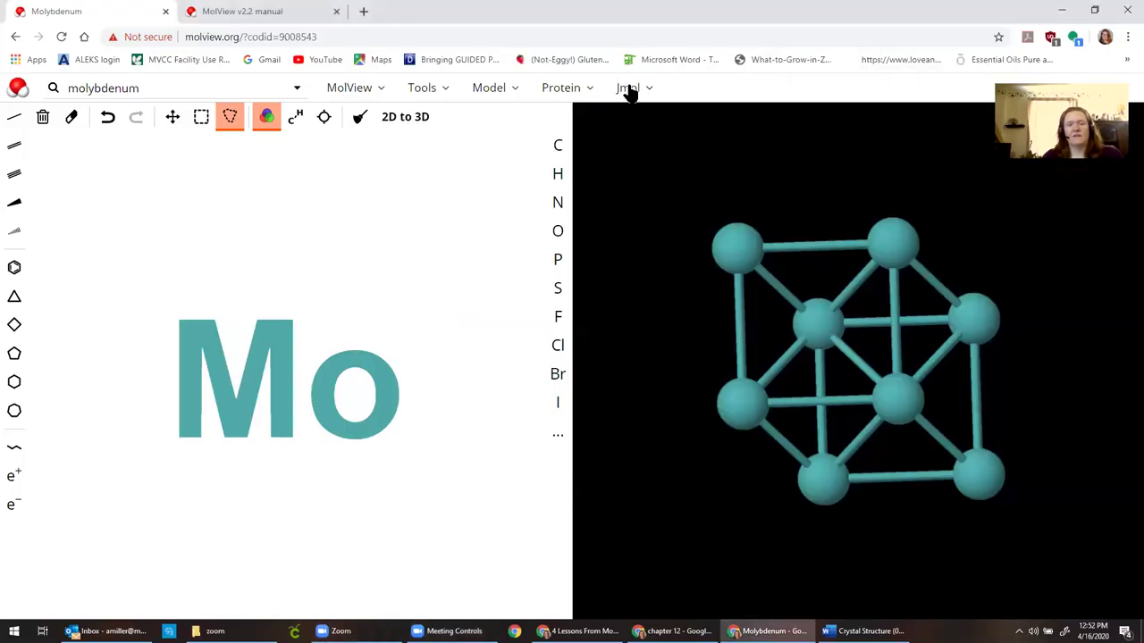
- Load molybdenum's crystallographic unit cell and tilt it to see its depth
click(491, 93)
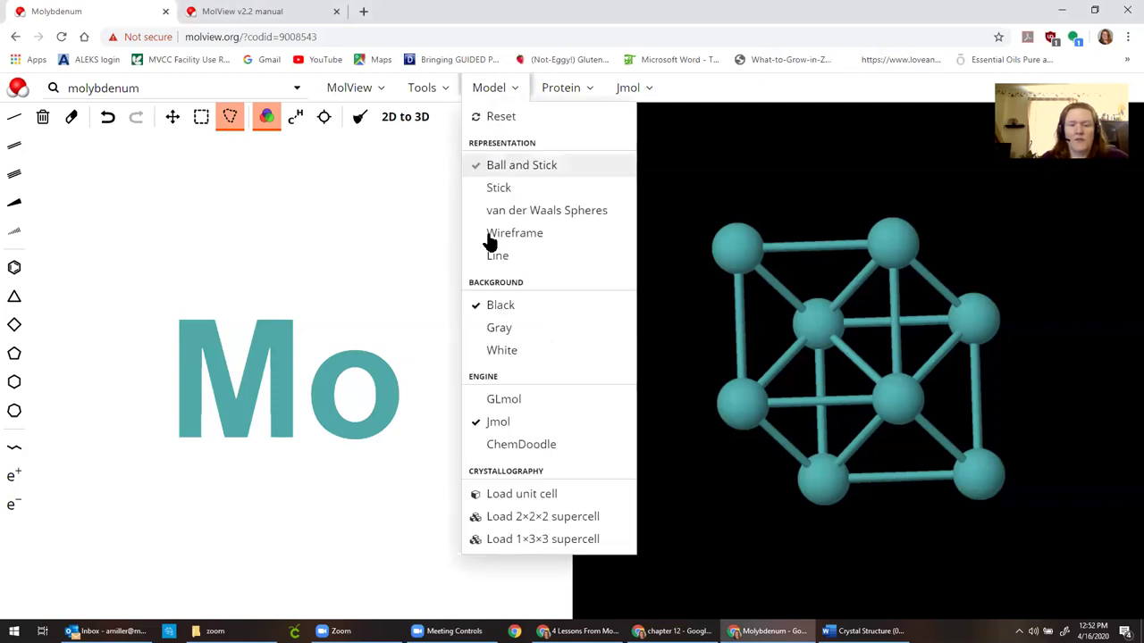
click(533, 493)
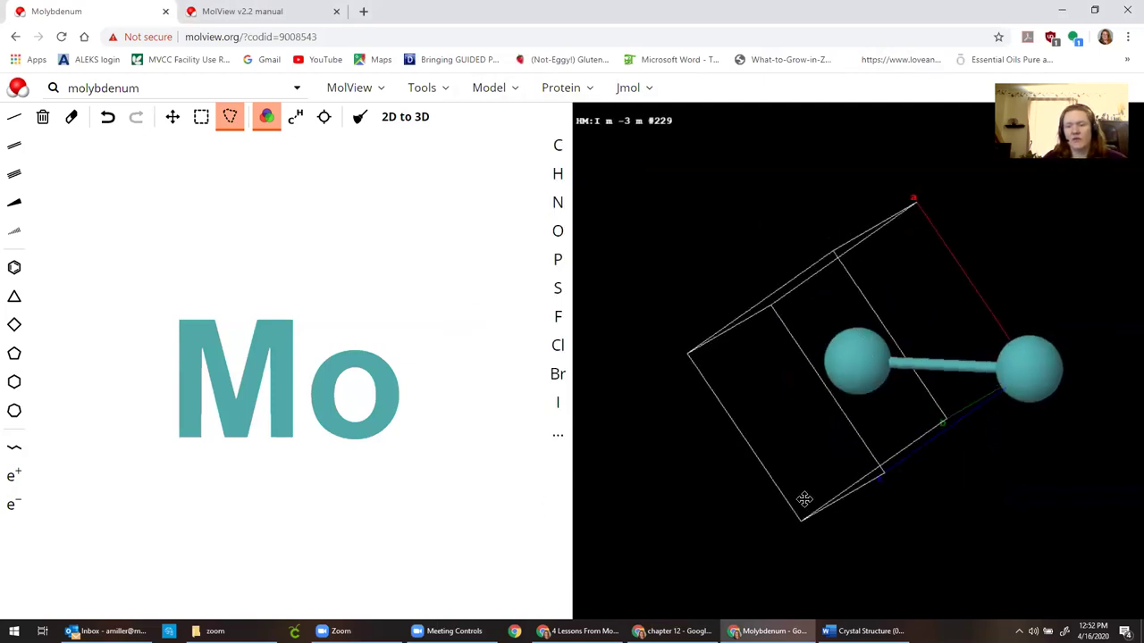
drag(804, 499, 567, 546)
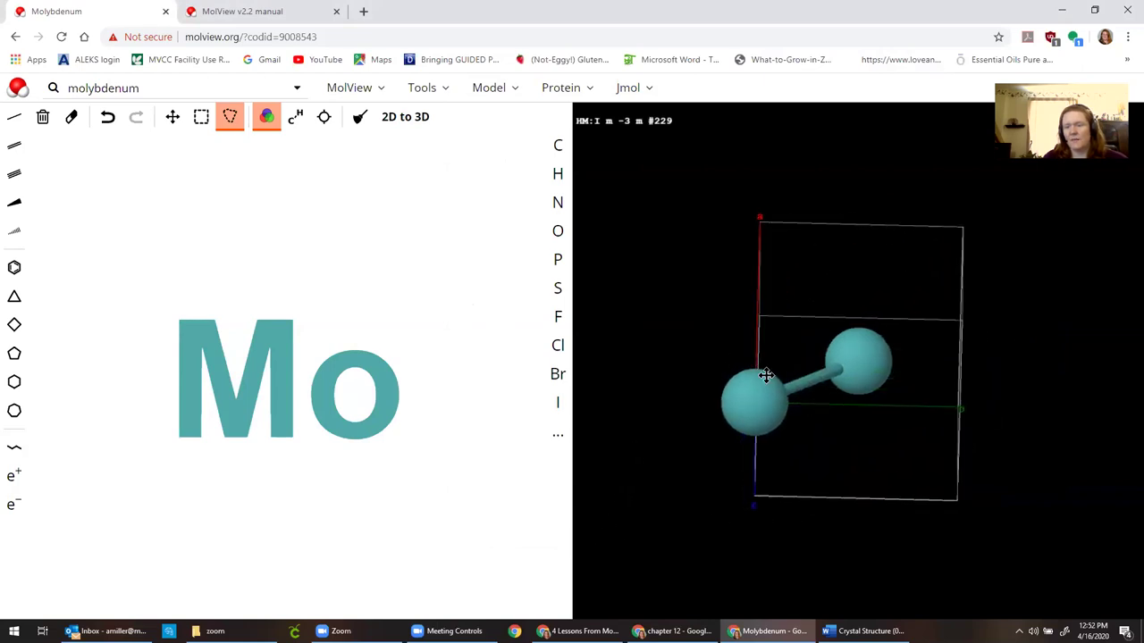
drag(766, 375, 738, 478)
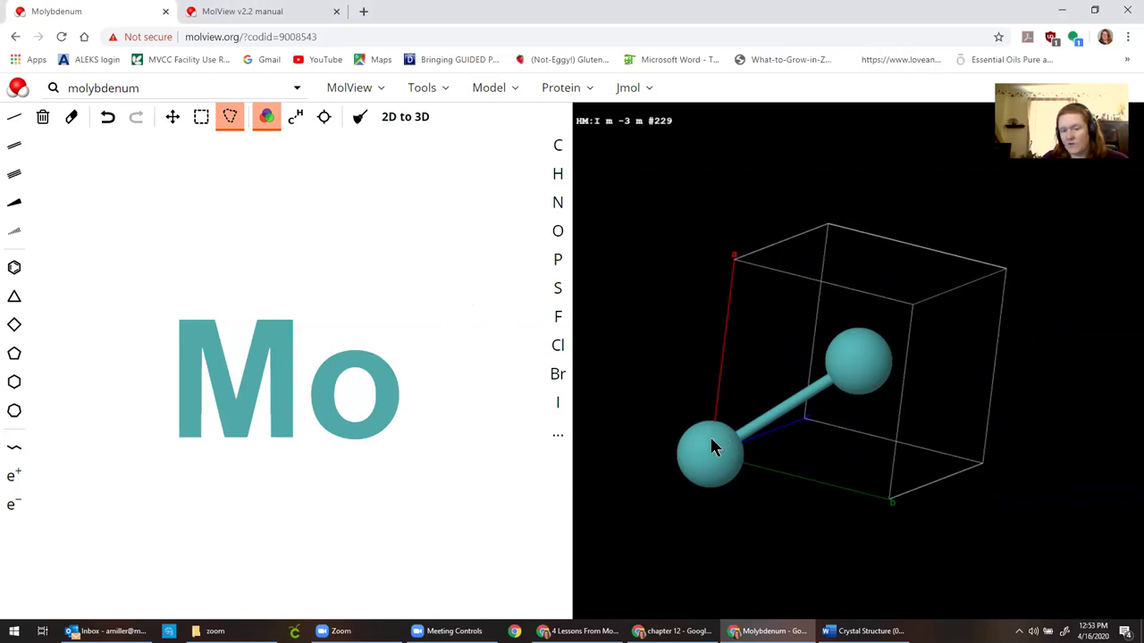
- Rotate the Mo unit cell to view it from several sides, bond standing vertical
drag(711, 442, 889, 523)
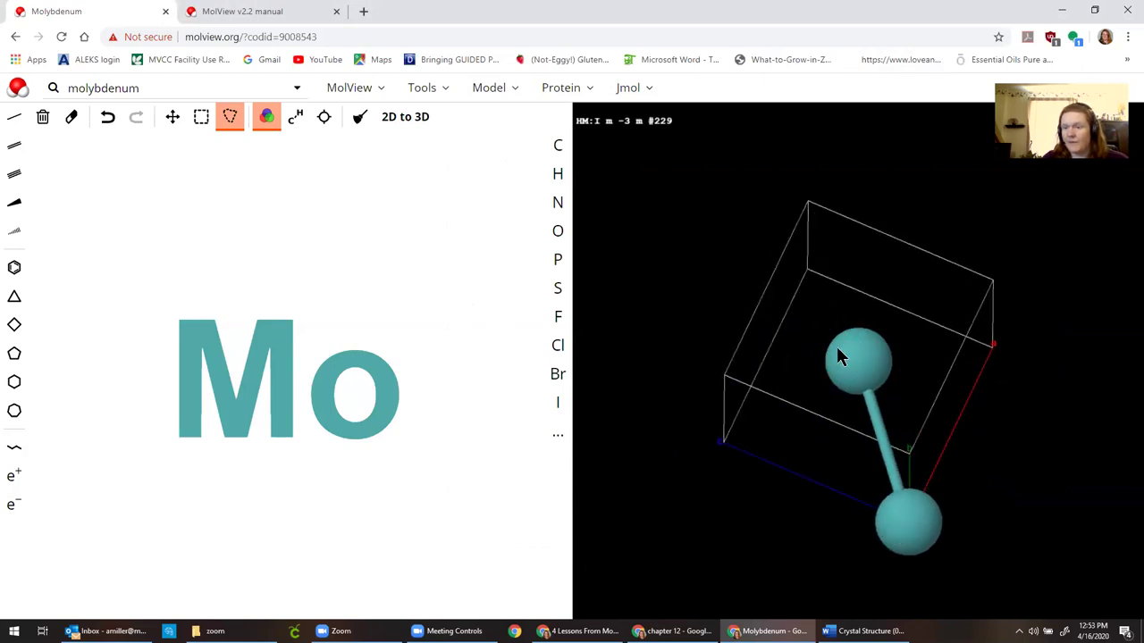
drag(771, 382, 965, 423)
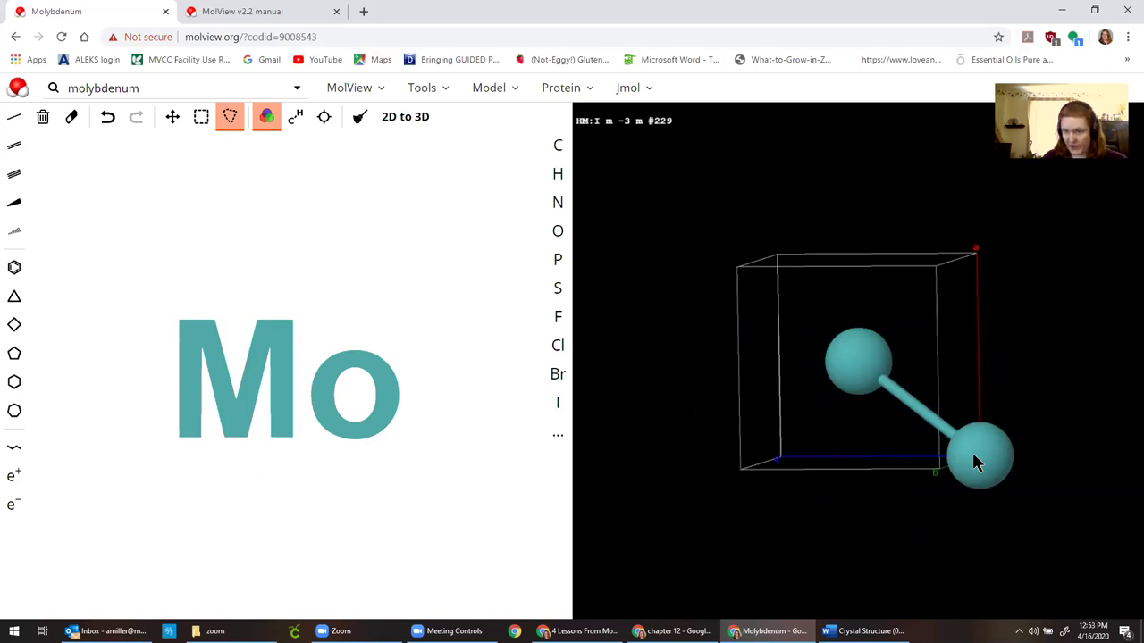
drag(1011, 463, 695, 529)
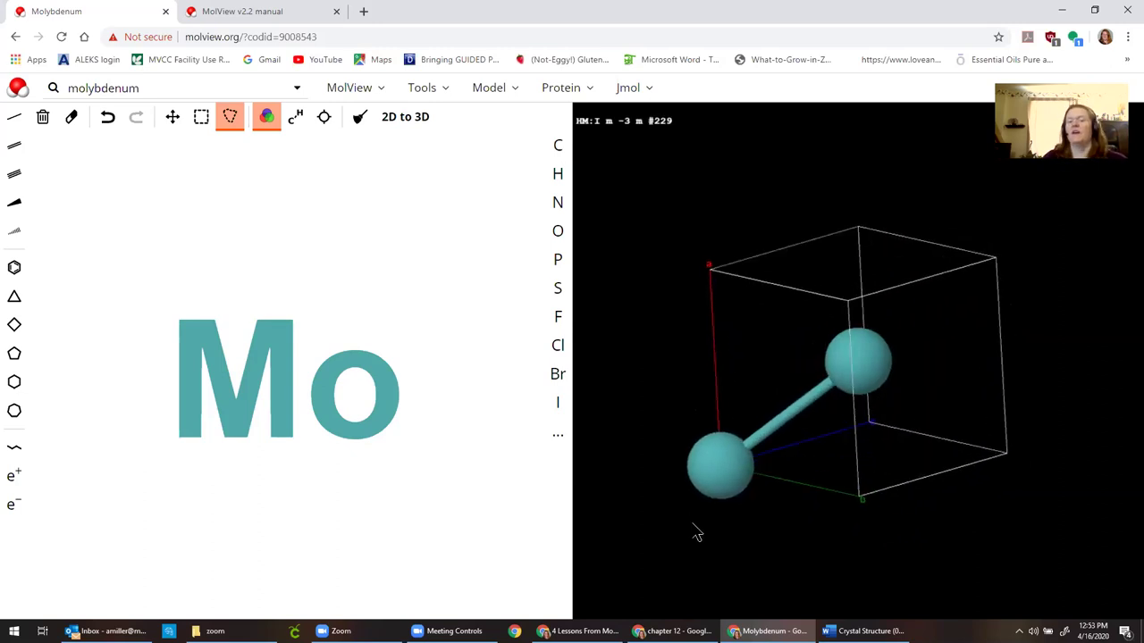
click(489, 87)
- Load the 2×2×2 molybdenum supercell and switch Jmol to distance measuring
click(574, 522)
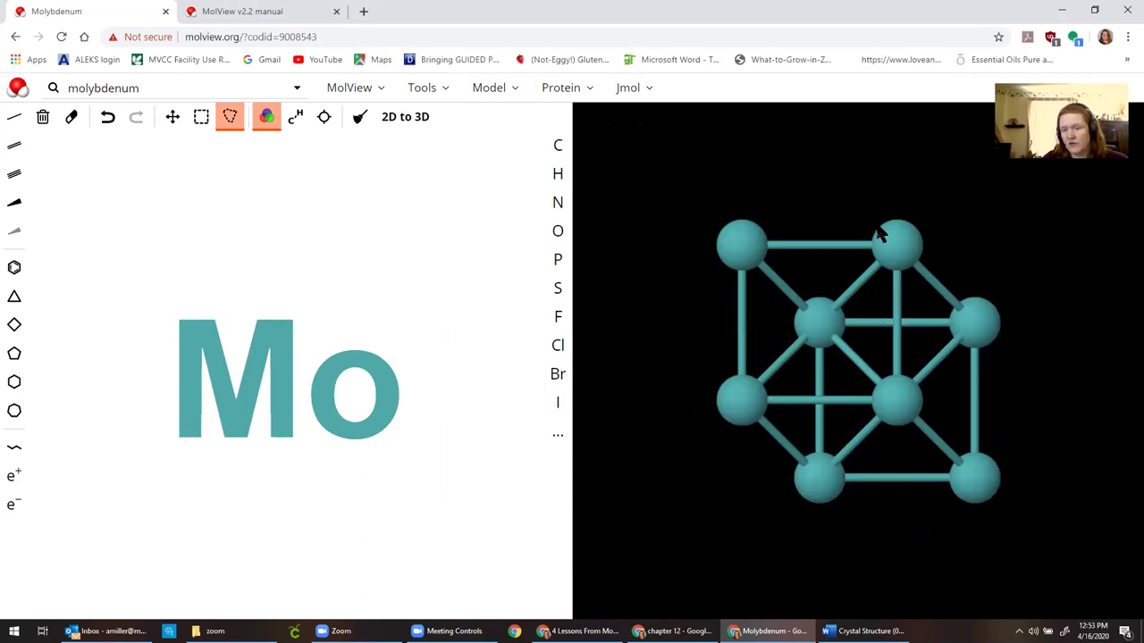
click(581, 97)
click(617, 90)
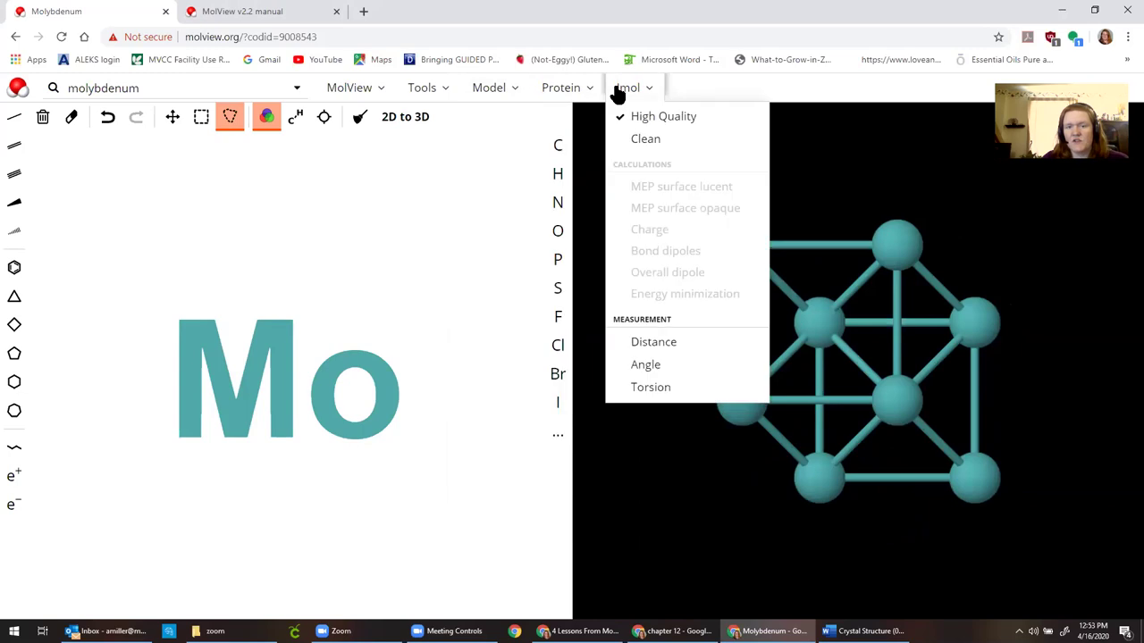
click(642, 363)
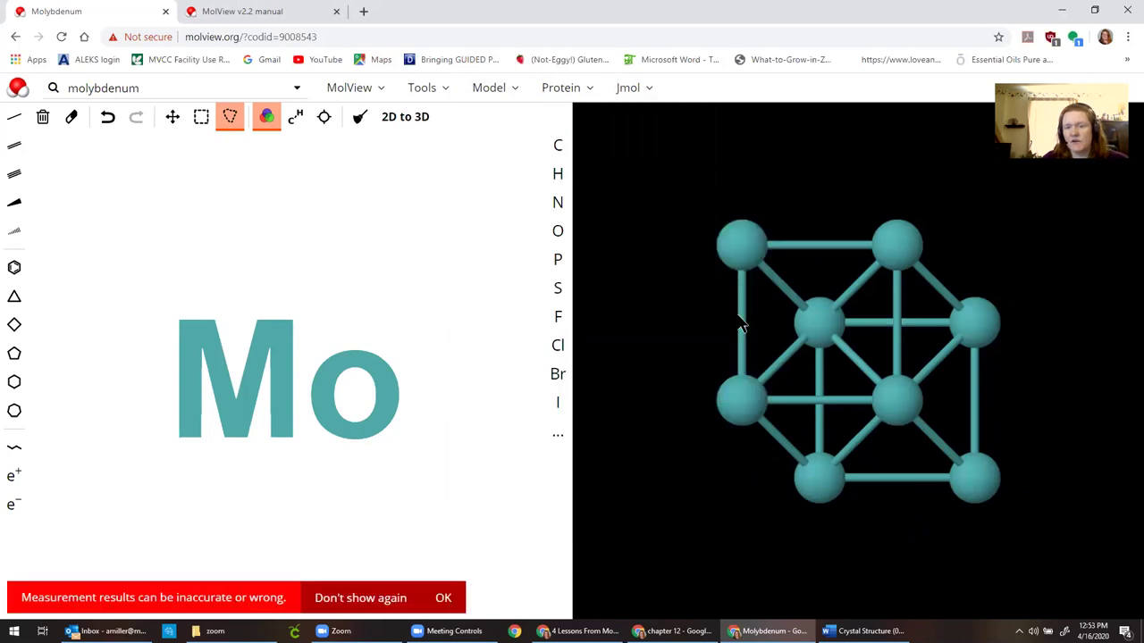
- Measure four neighbouring Mo atom spacings, each labelled 0.315 nm, including the two top atoms
click(741, 250)
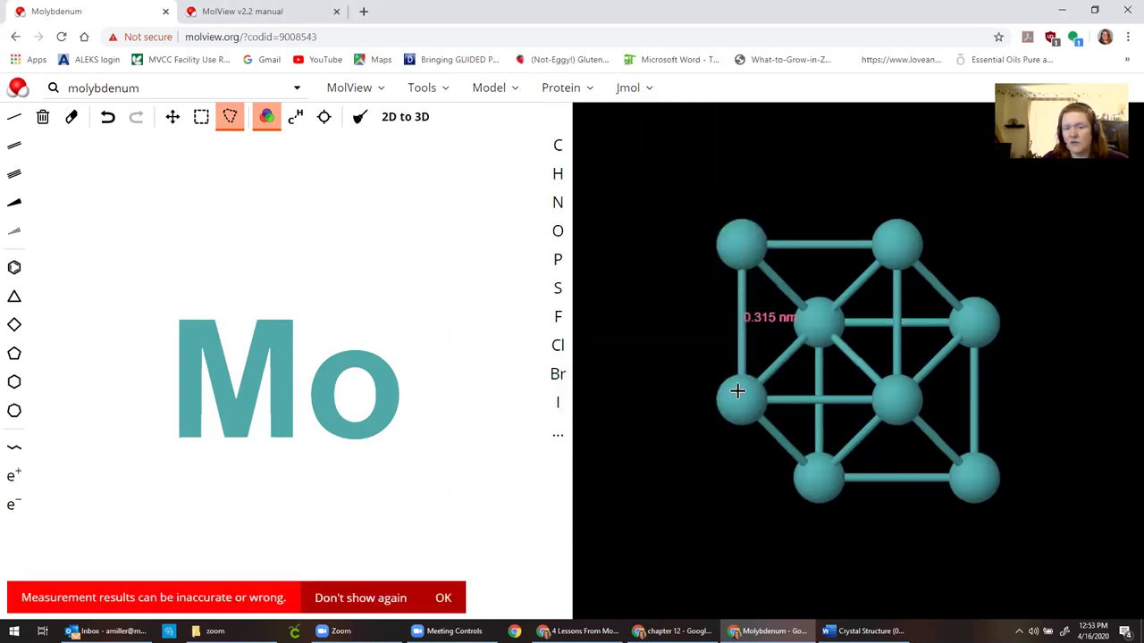
click(739, 400)
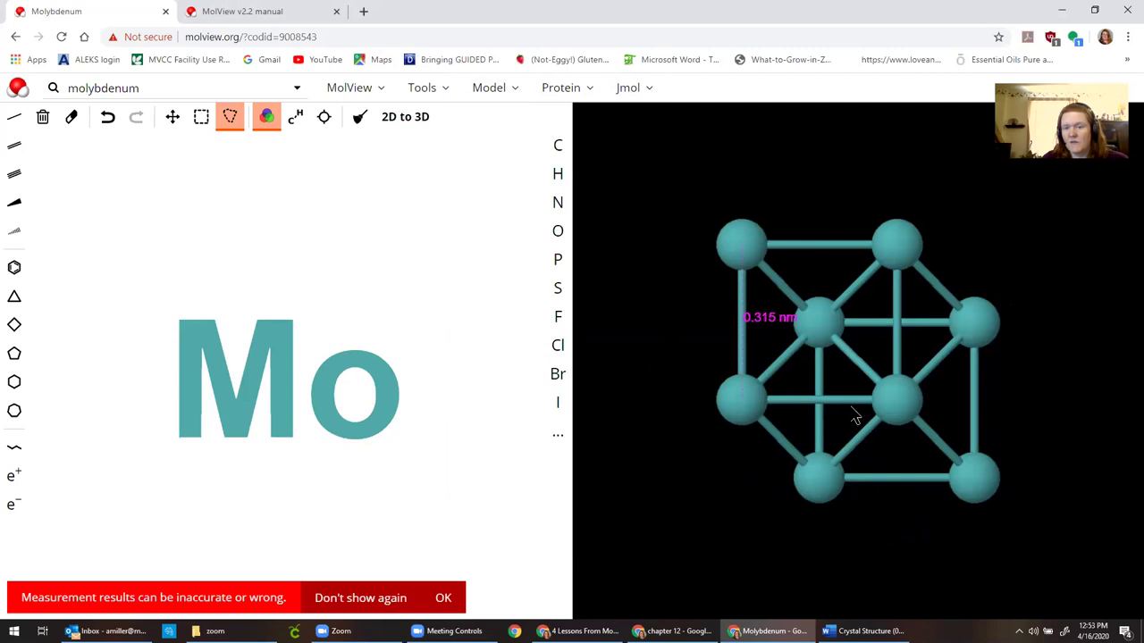
click(901, 407)
click(741, 401)
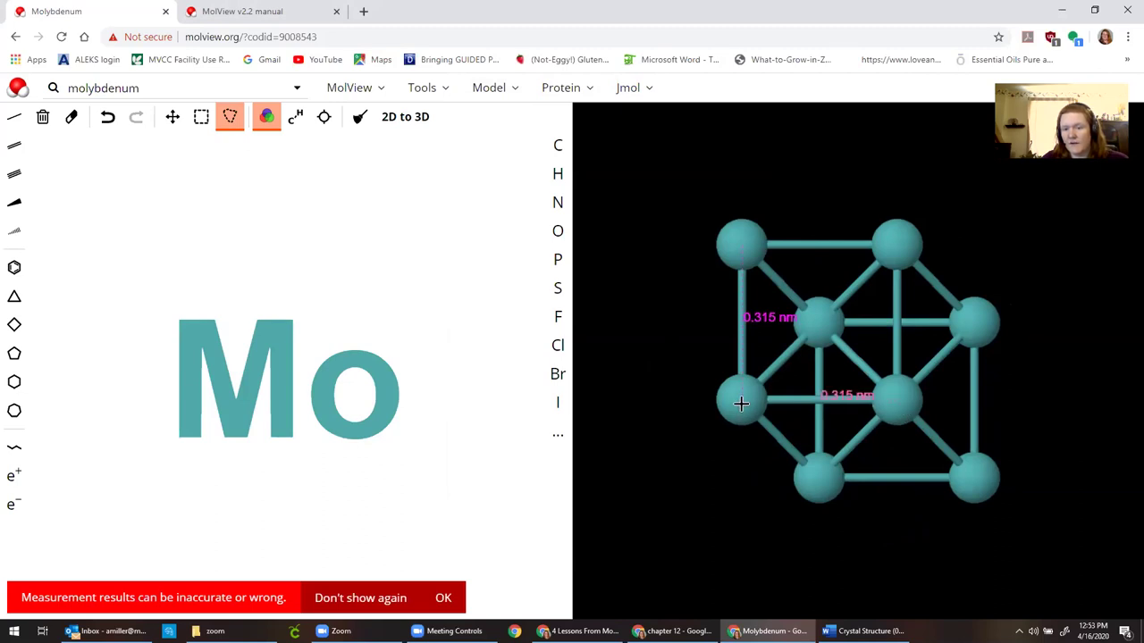
click(889, 399)
click(900, 246)
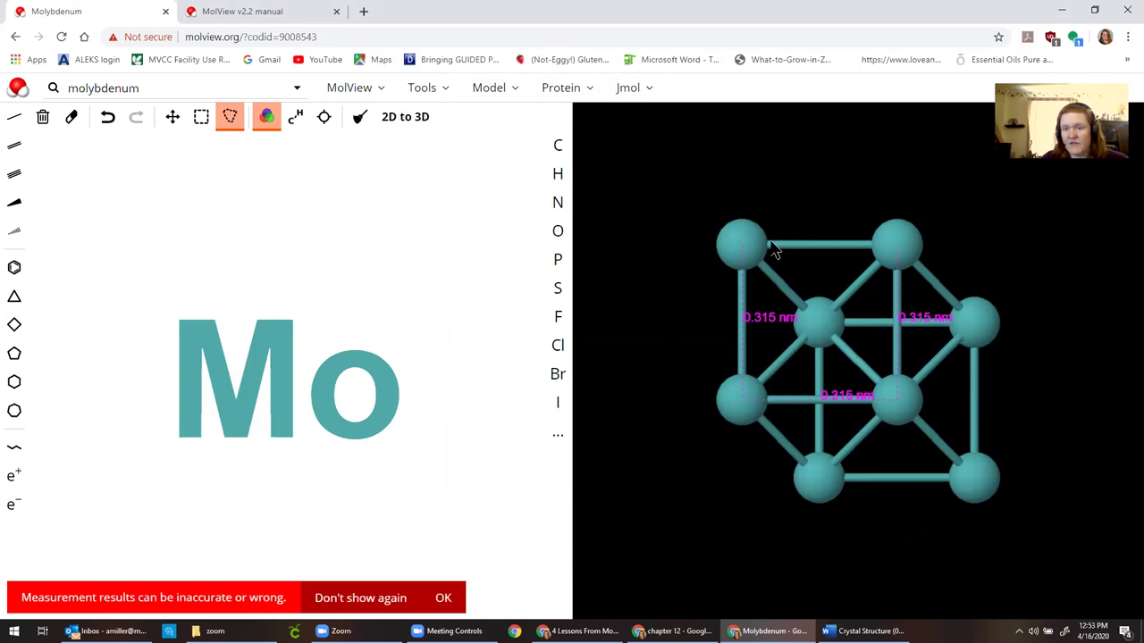
click(895, 243)
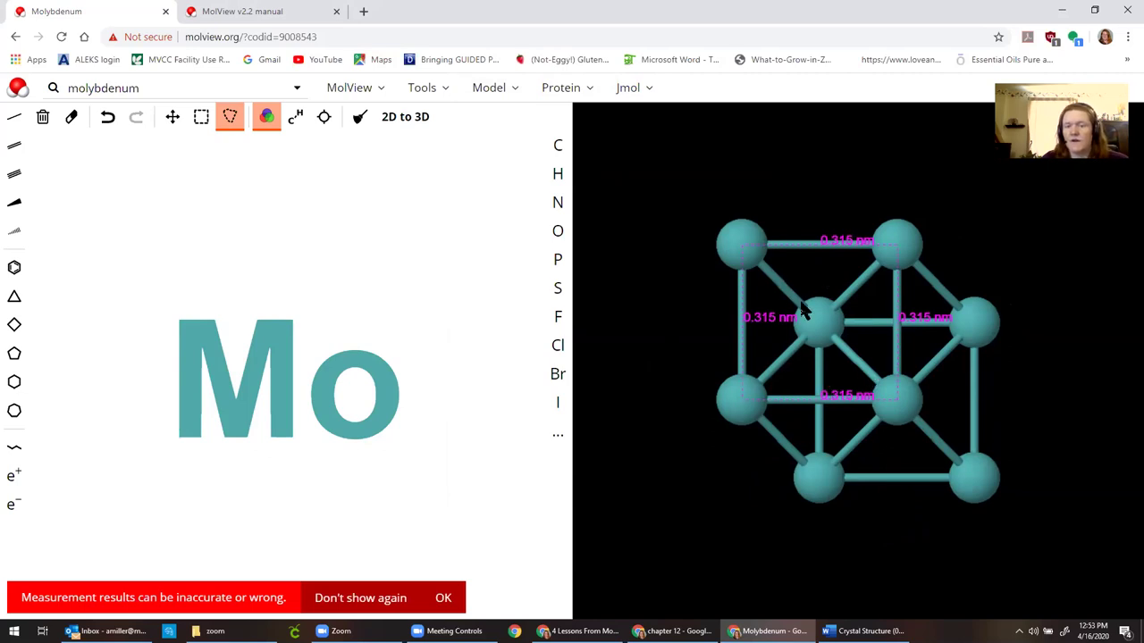
- Turn off Jmol distance measuring, dismiss both warnings, and tilt the 0.315 nm-labelled lattice
click(573, 92)
click(630, 90)
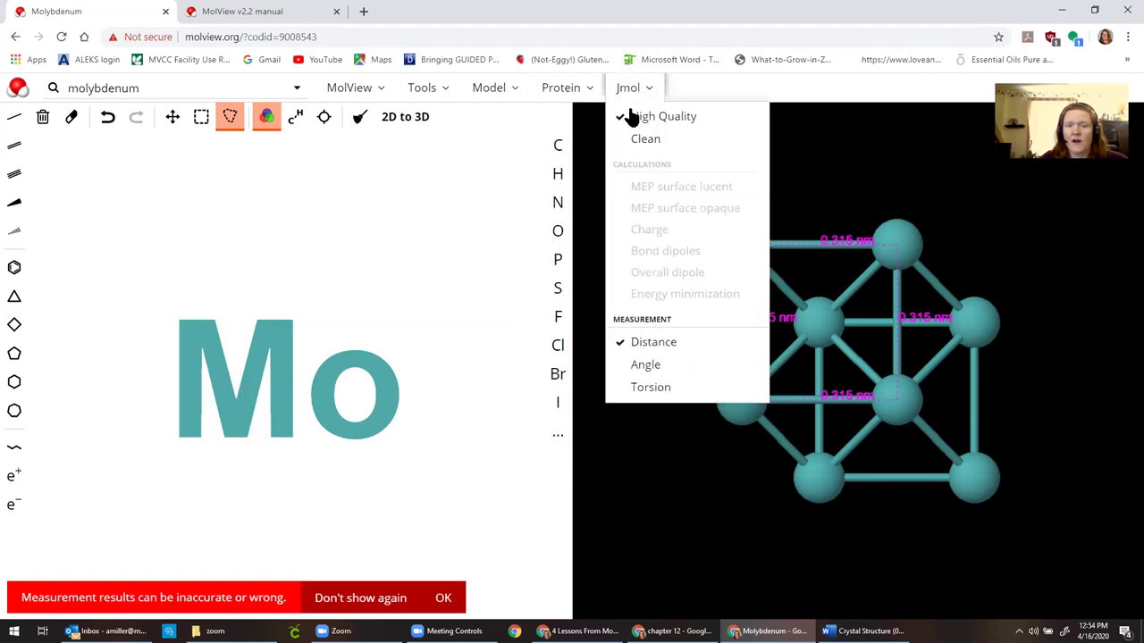
click(642, 345)
click(429, 562)
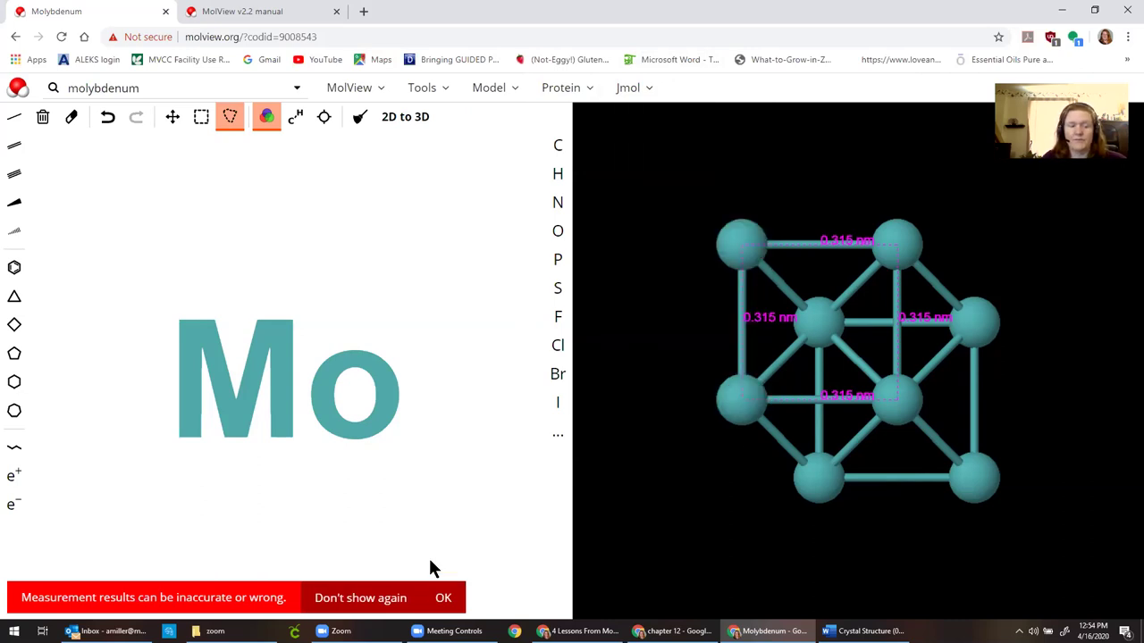
click(439, 599)
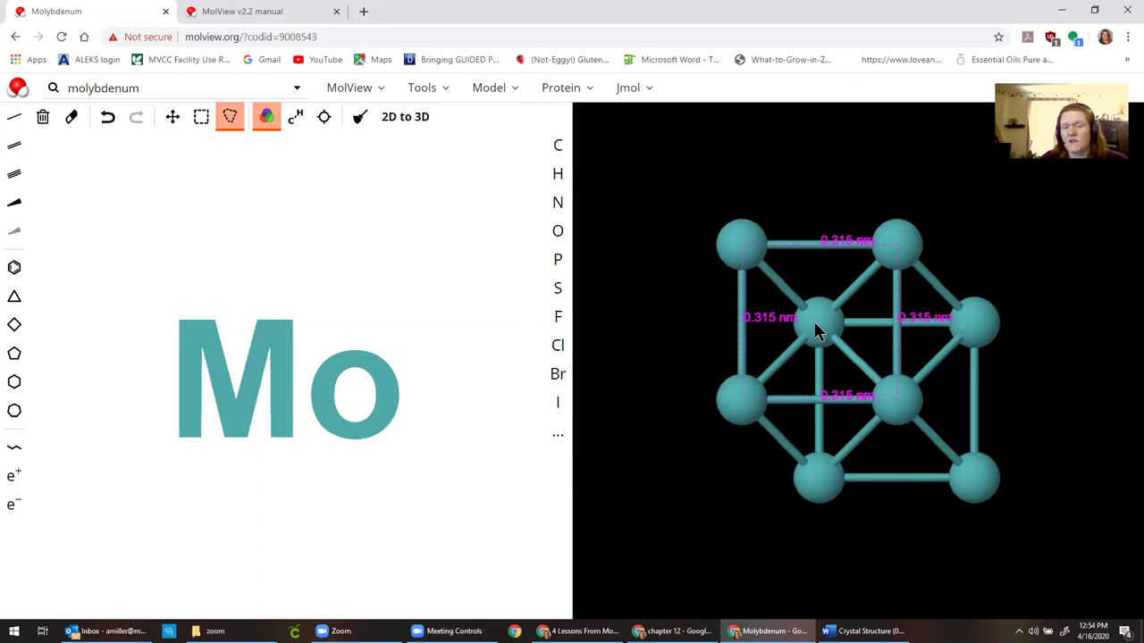
drag(815, 323, 902, 405)
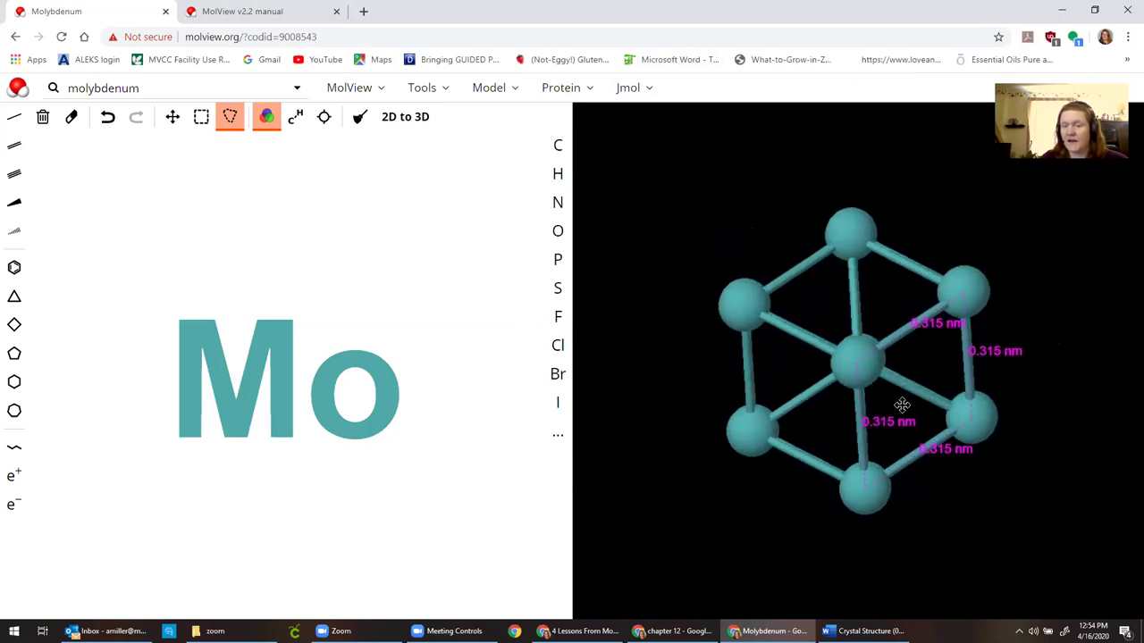
drag(902, 404, 813, 315)
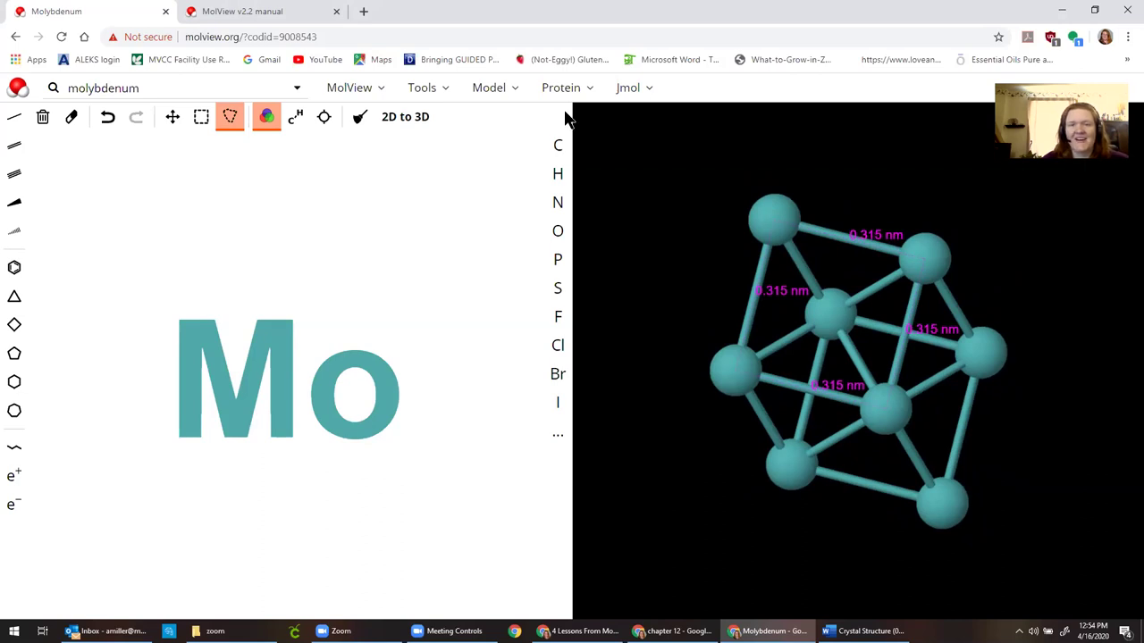
click(499, 87)
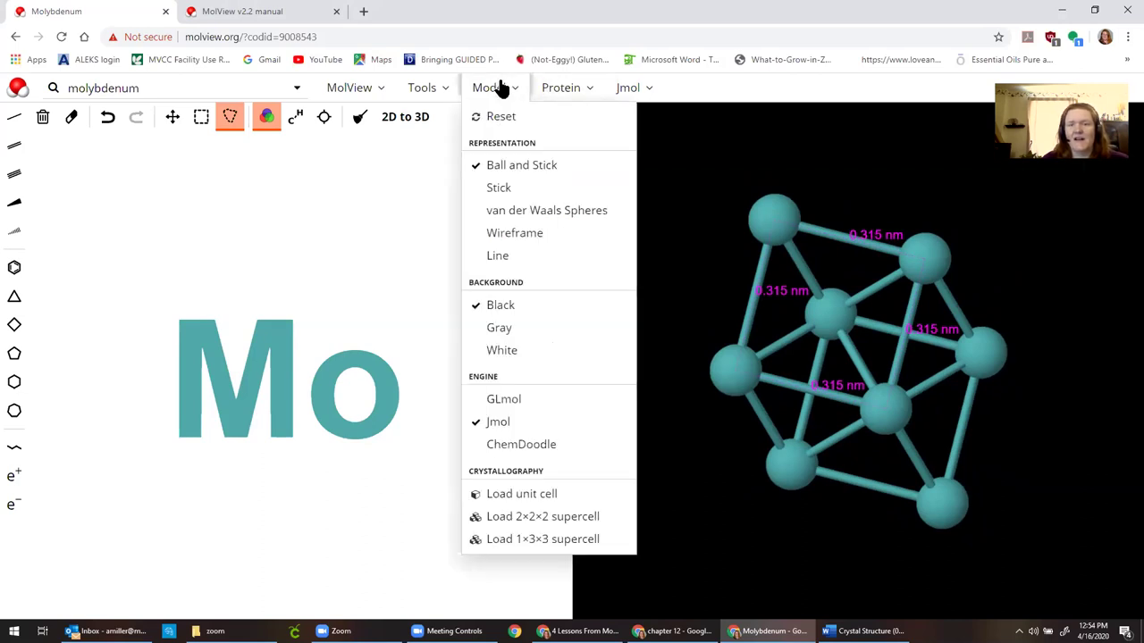
click(530, 214)
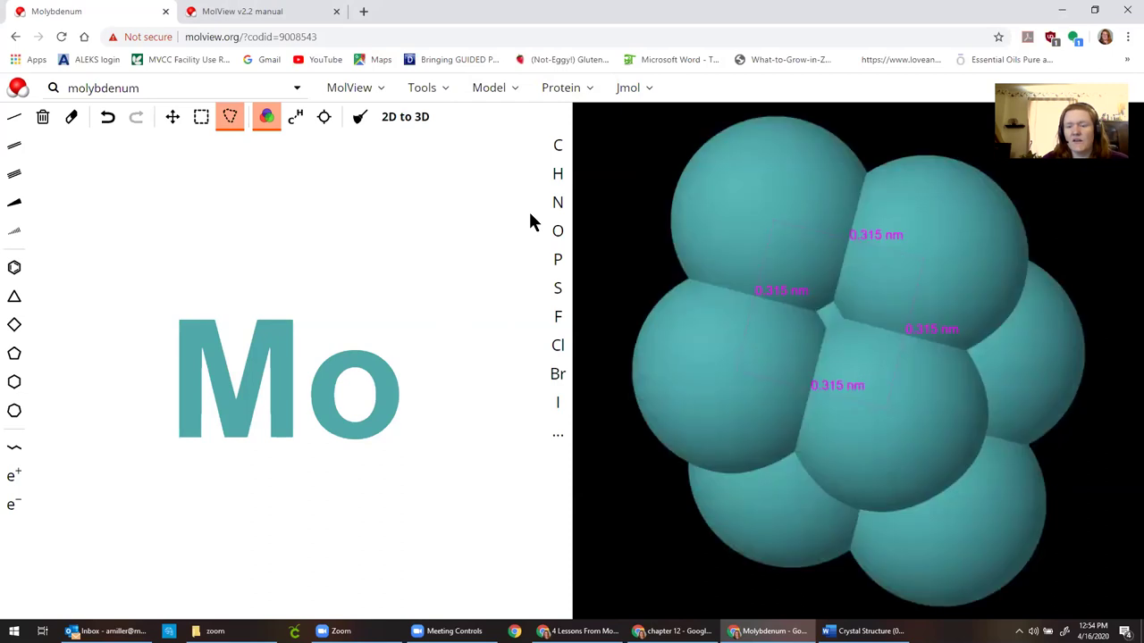
mouse_move(812, 343)
mouse_down()
mouse_move(974, 390)
mouse_move(888, 380)
mouse_move(799, 334)
mouse_up()
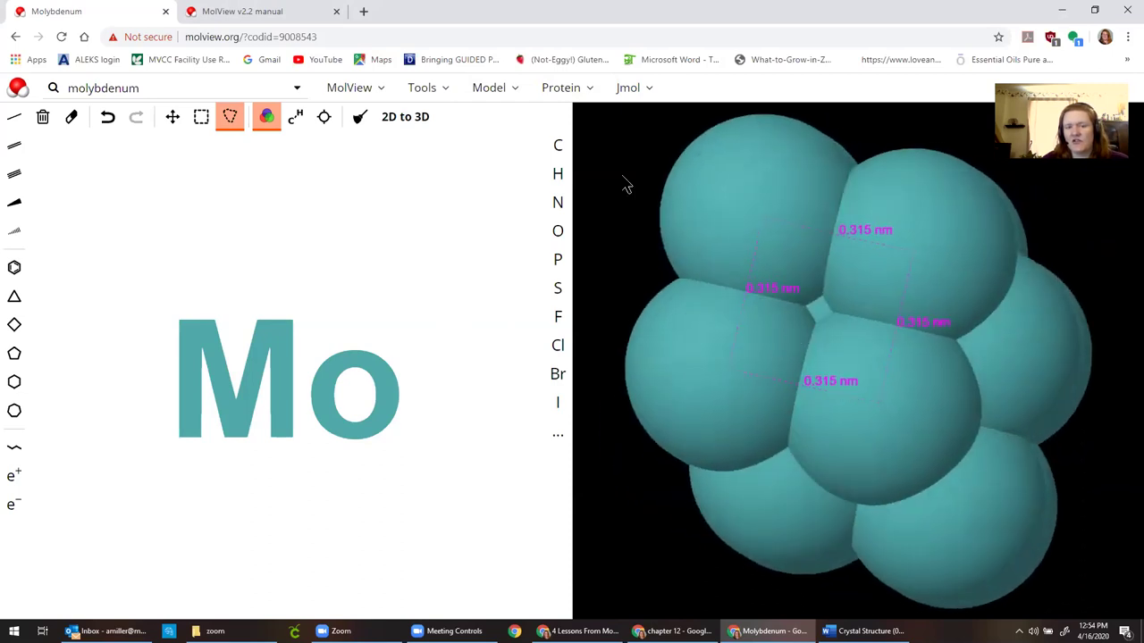
click(492, 91)
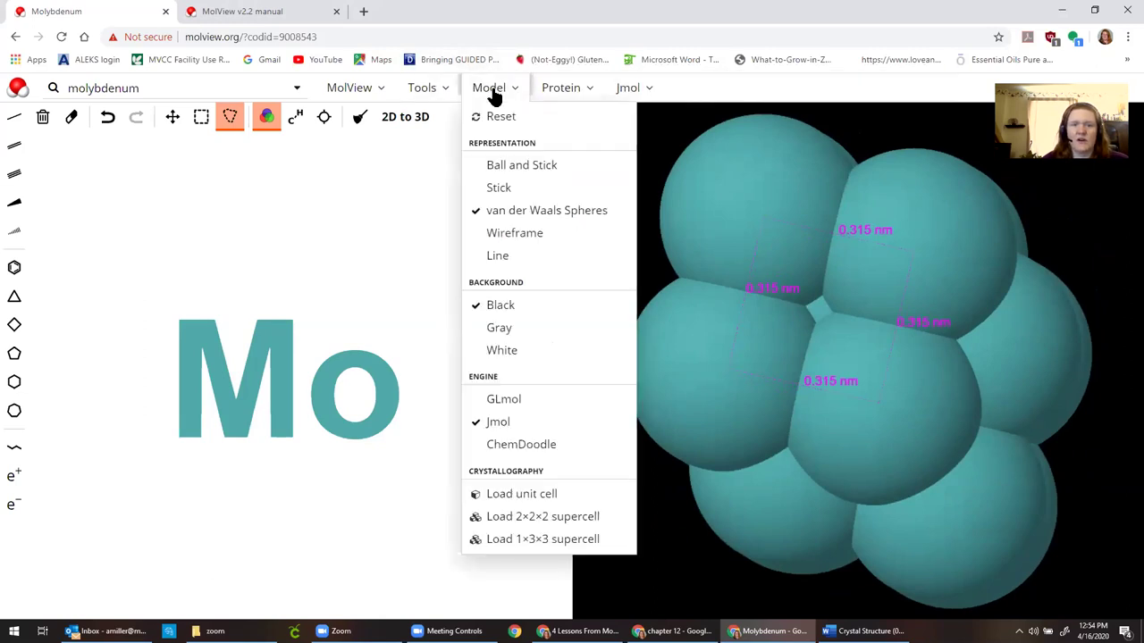
click(527, 167)
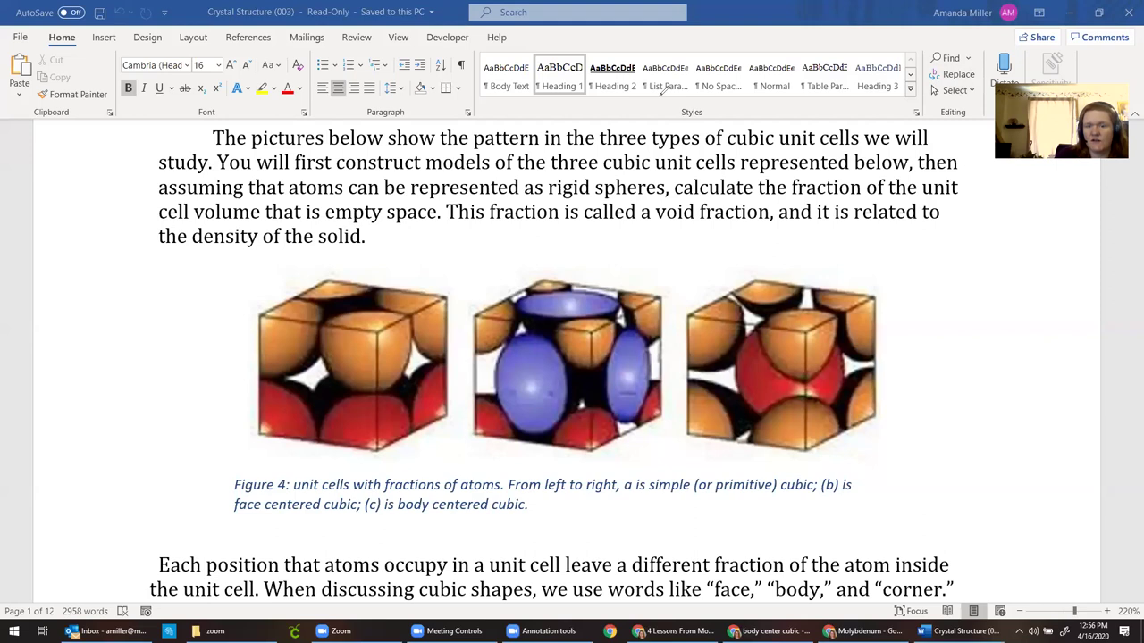
- Sketch annotation strokes across the atoms of the body-centred cube in Figure 4
drag(724, 326, 767, 367)
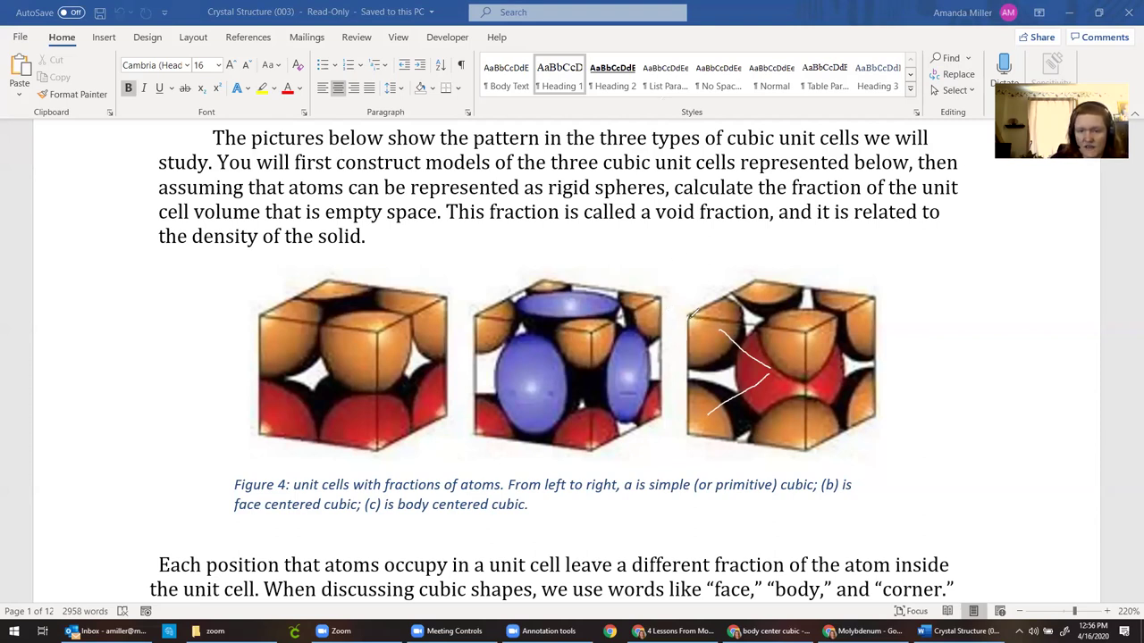
- Draw a green line down the third cube's left edge and handwrite 'a = 2r +' above it
drag(687, 313, 685, 437)
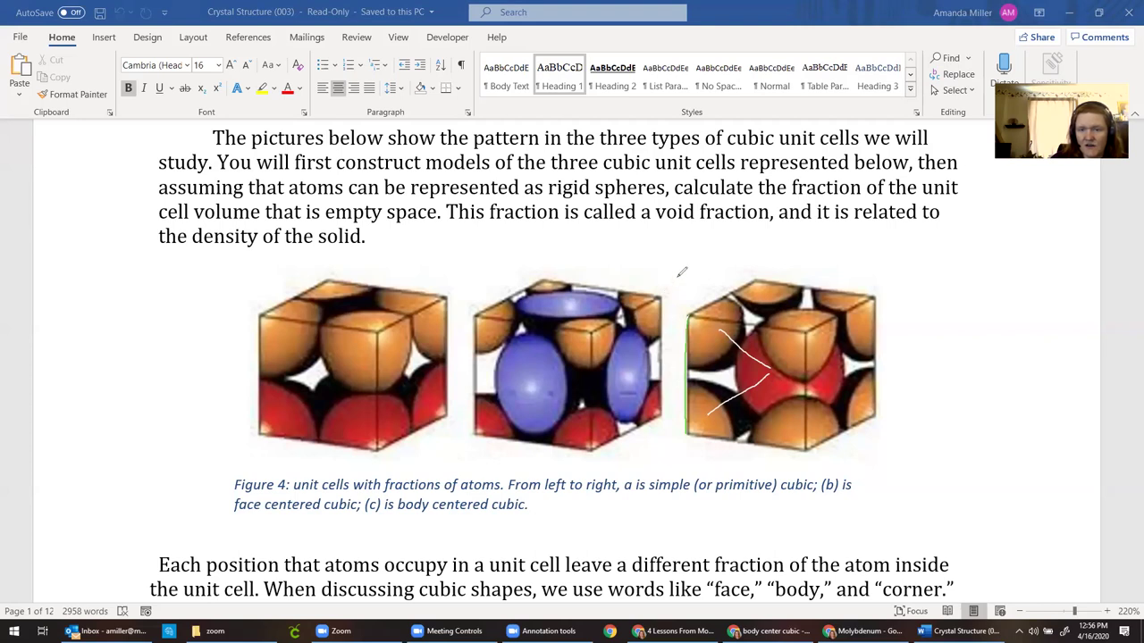
drag(677, 275, 681, 285)
drag(687, 276, 698, 274)
drag(688, 282, 732, 265)
drag(738, 267, 752, 265)
mouse_move(744, 260)
mouse_down()
mouse_move(745, 271)
mouse_move(772, 253)
mouse_move(766, 270)
mouse_up()
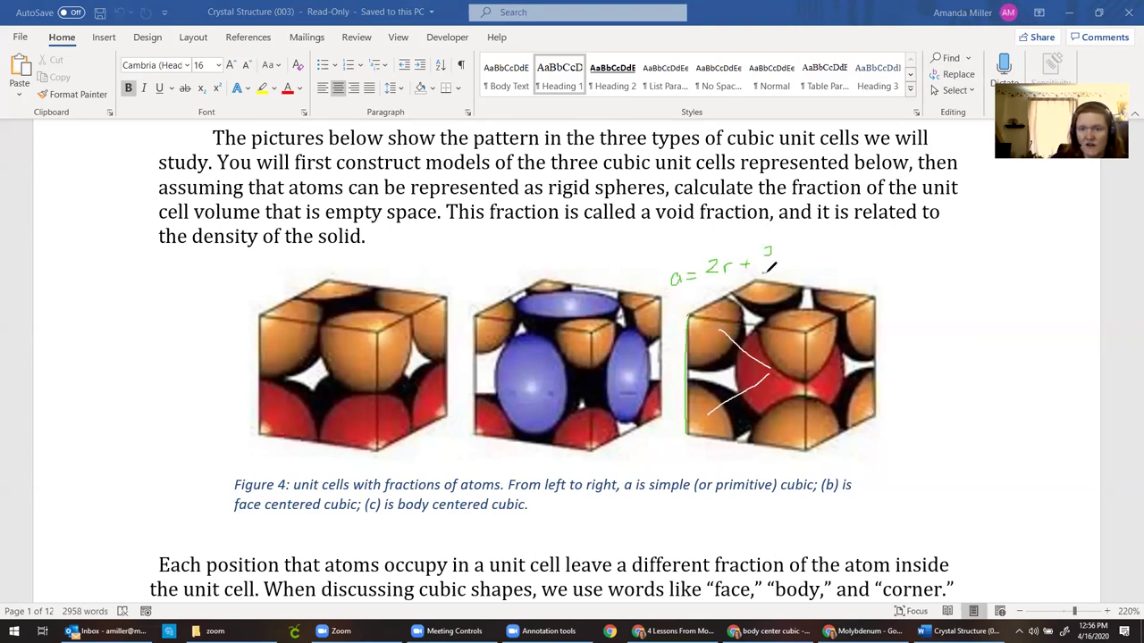